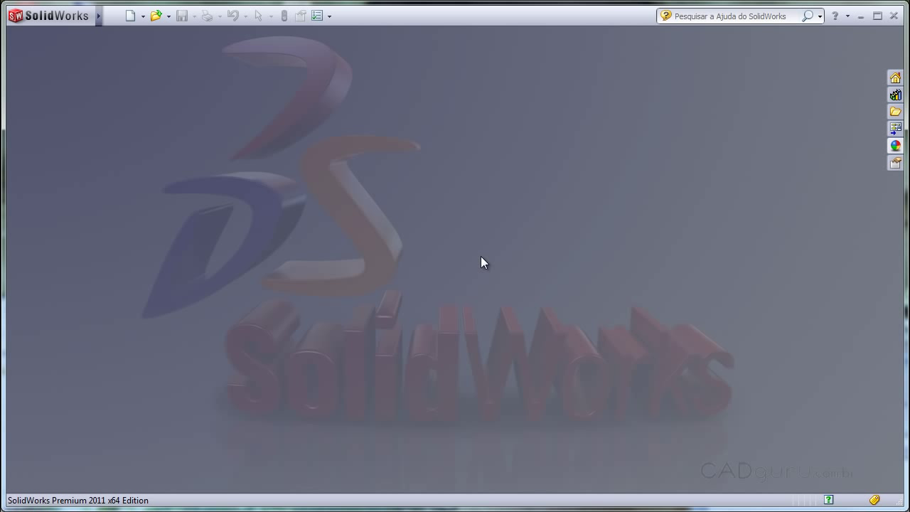
Step: Create a new assembly and place the rounded square tube part 2.2 as its first component
left_click(132, 17)
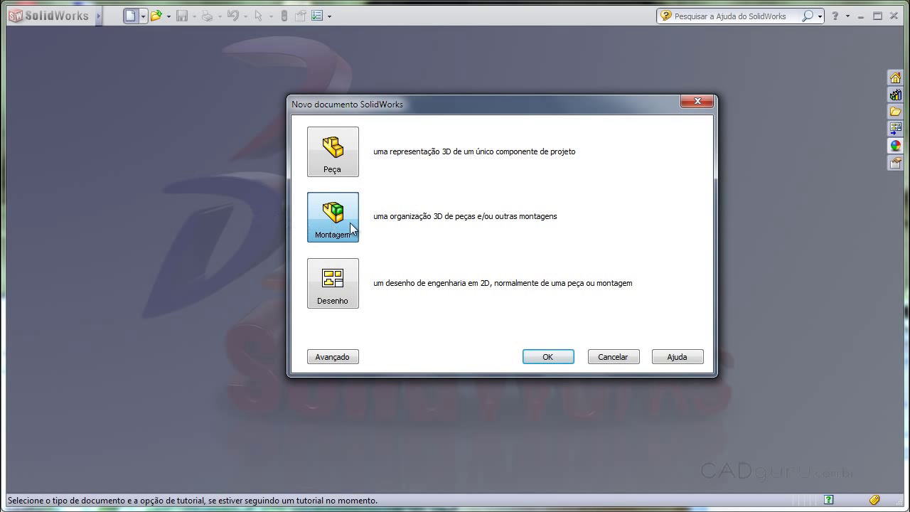
double_click(351, 225)
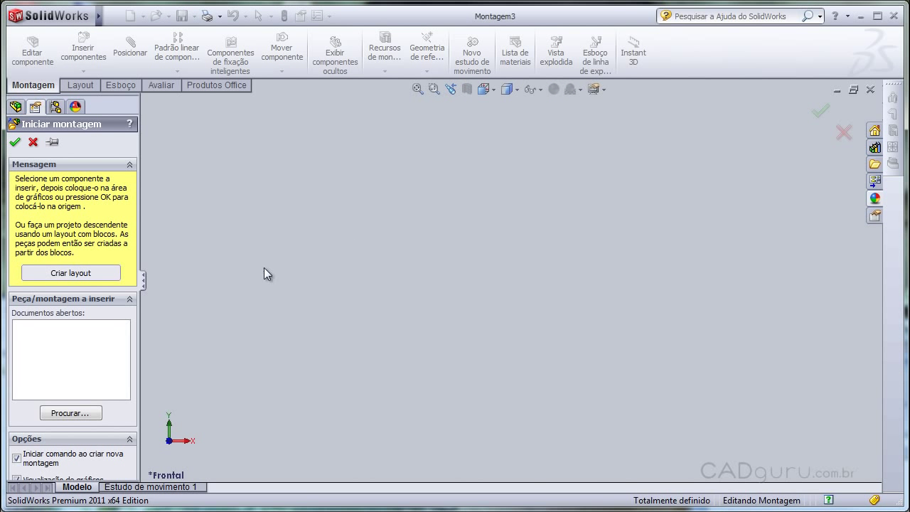
left_click(83, 420)
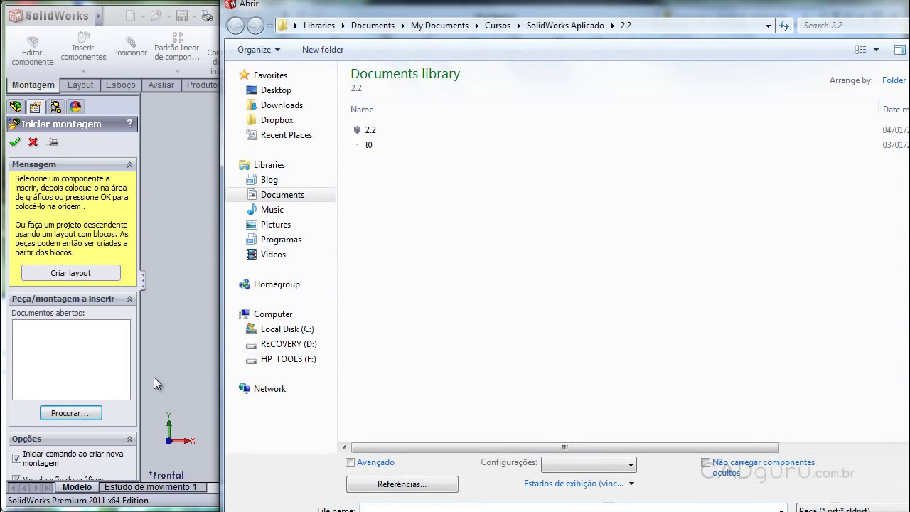
double_click(369, 128)
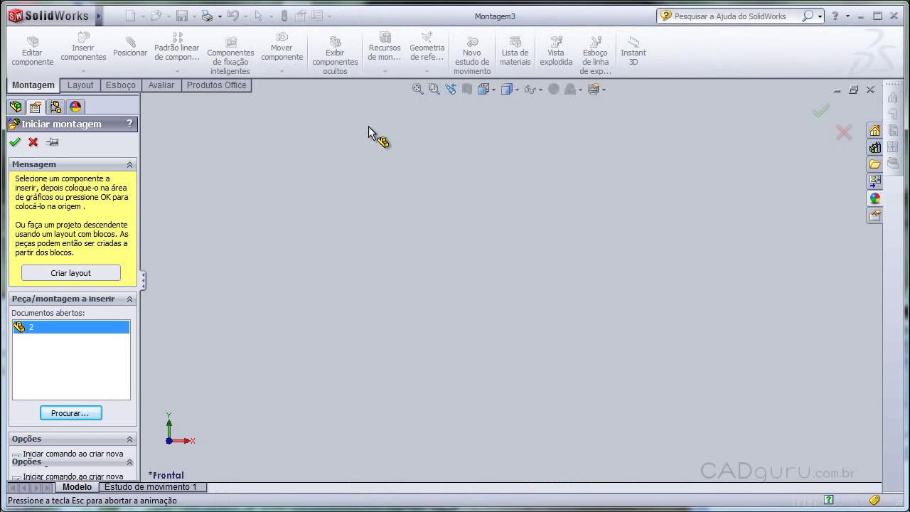
left_click(523, 289)
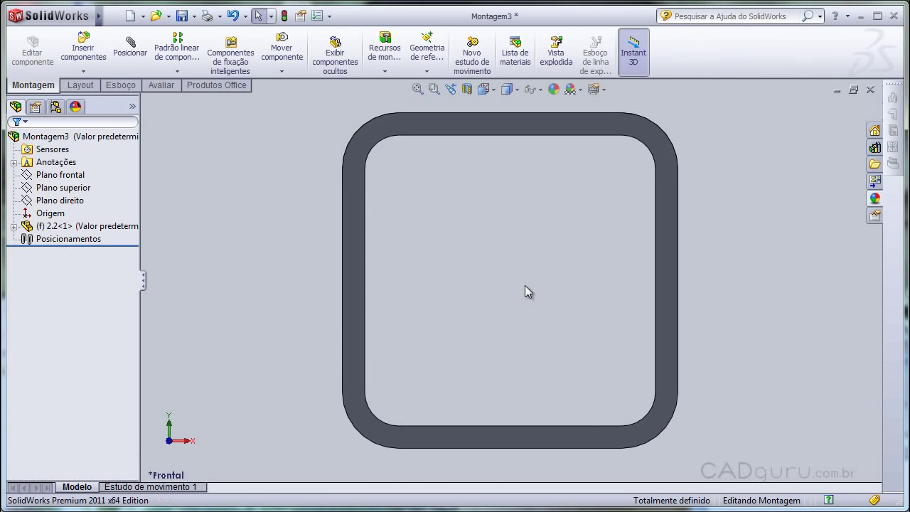
mouse_move(559, 186)
middle_mouse_down()
mouse_move(538, 226)
mouse_move(602, 229)
middle_mouse_up()
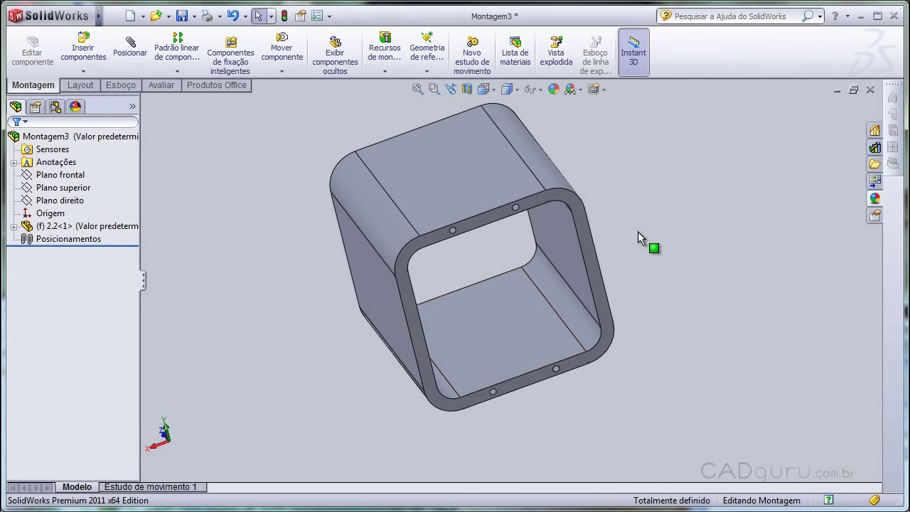
Step: Insert the thin rod part 2.3 beside the square tube in Montagem3
left_click(88, 47)
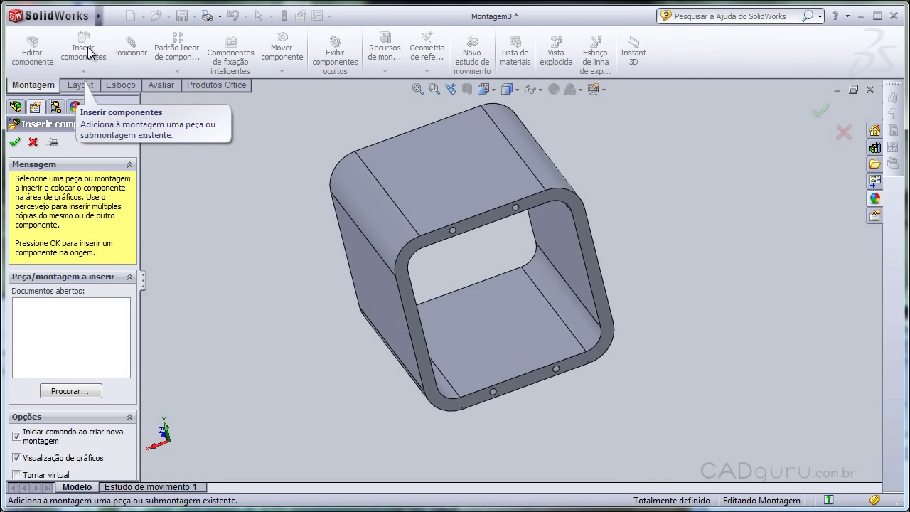
left_click(70, 390)
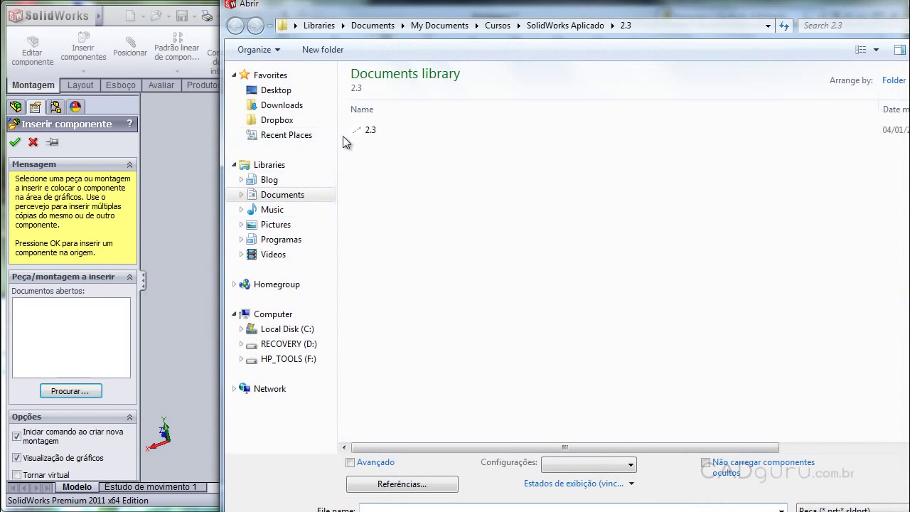
double_click(367, 133)
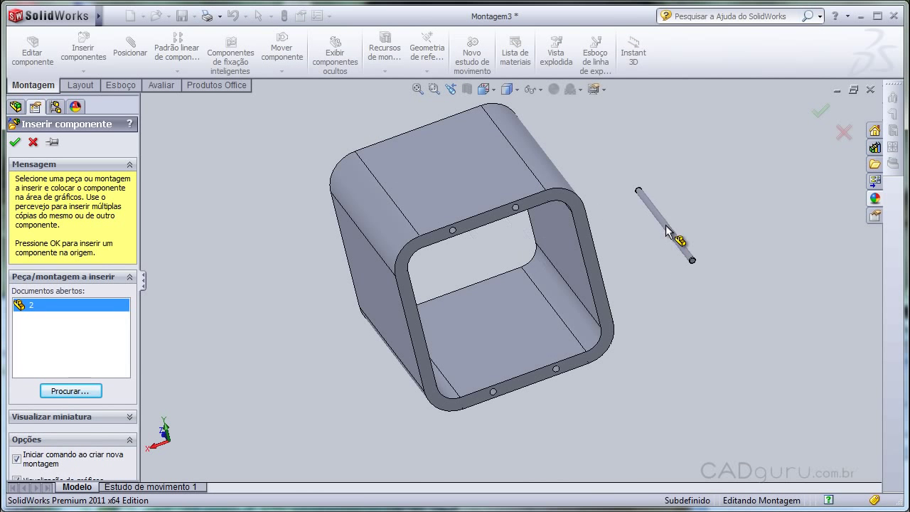
left_click(665, 221)
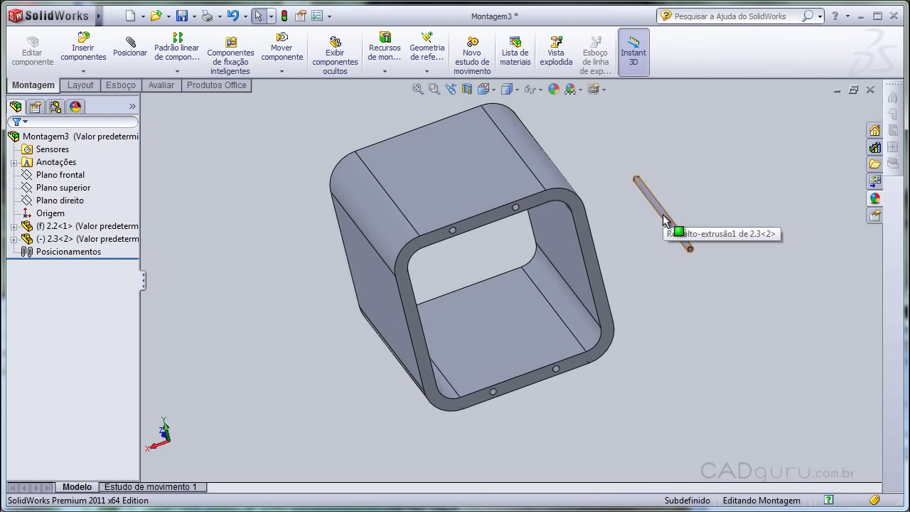
middle_click_drag(655, 262, 656, 224)
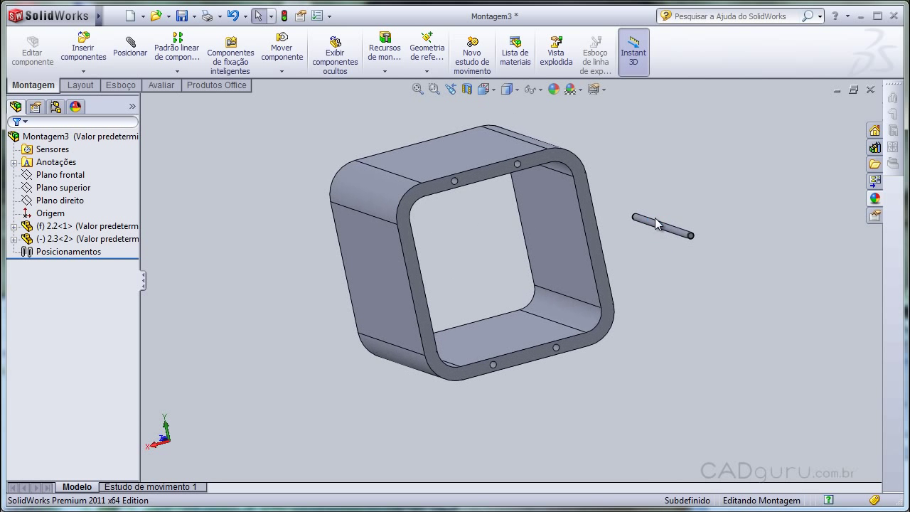
scroll(657, 192, "down", 3)
scroll(658, 206, "down", 3)
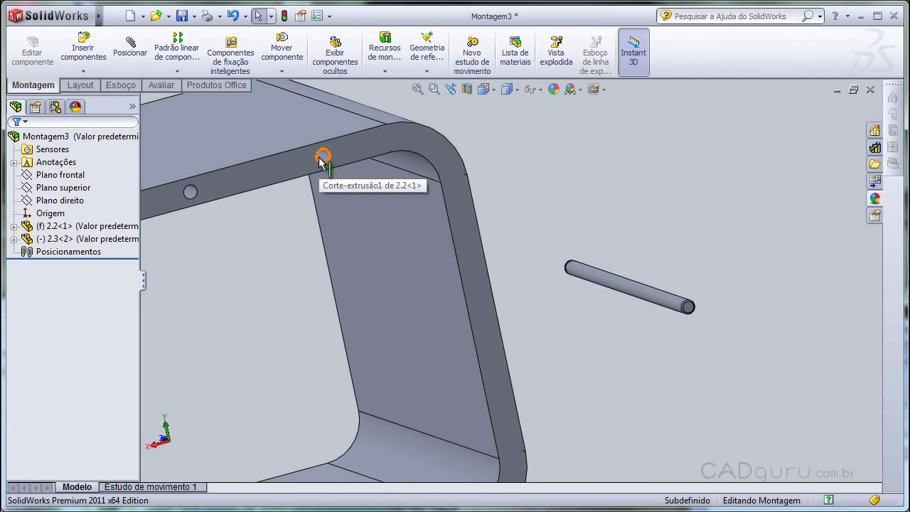
Step: Mate the rod's end face coincident with the tube's rim face, flipping its alignment
left_click(128, 52)
mouse_move(381, 145)
middle_mouse_down()
mouse_move(335, 157)
mouse_move(353, 139)
middle_mouse_up()
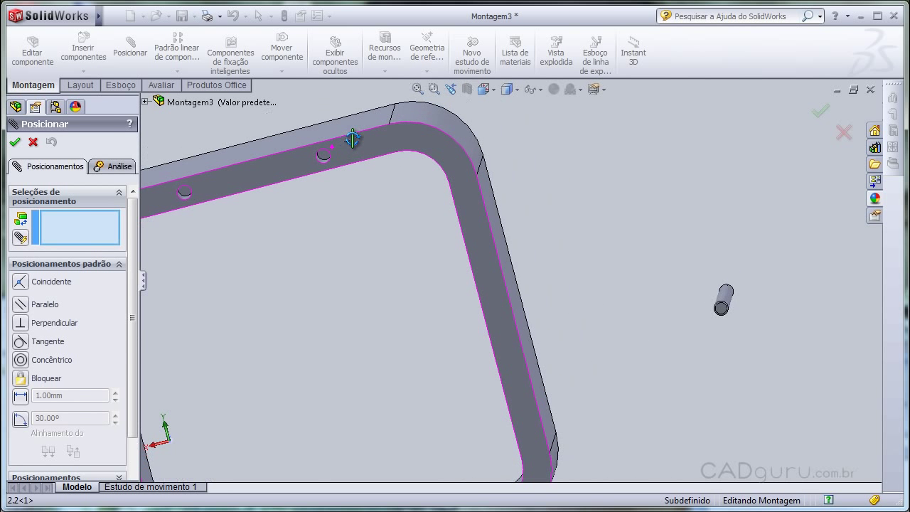
scroll(326, 158, "down", 3)
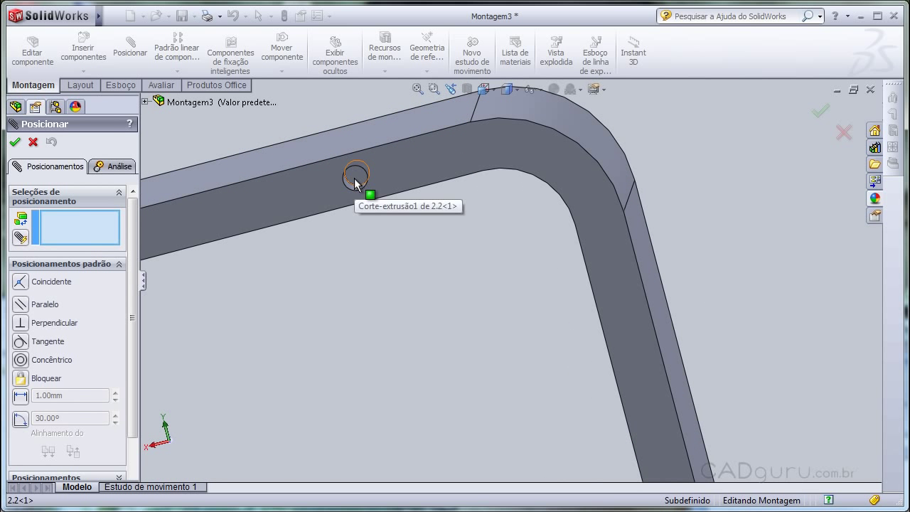
left_click(355, 181)
scroll(355, 181, "up", 3)
scroll(744, 377, "down", 5)
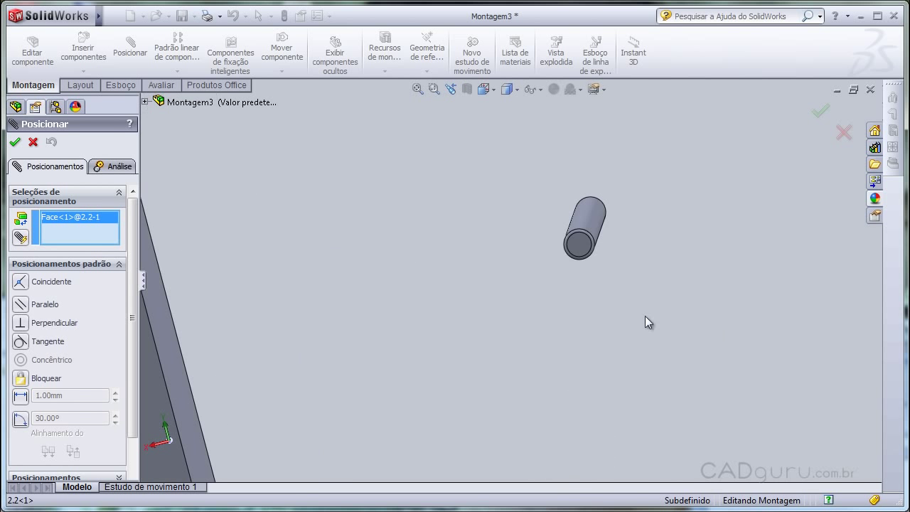
left_click(575, 252)
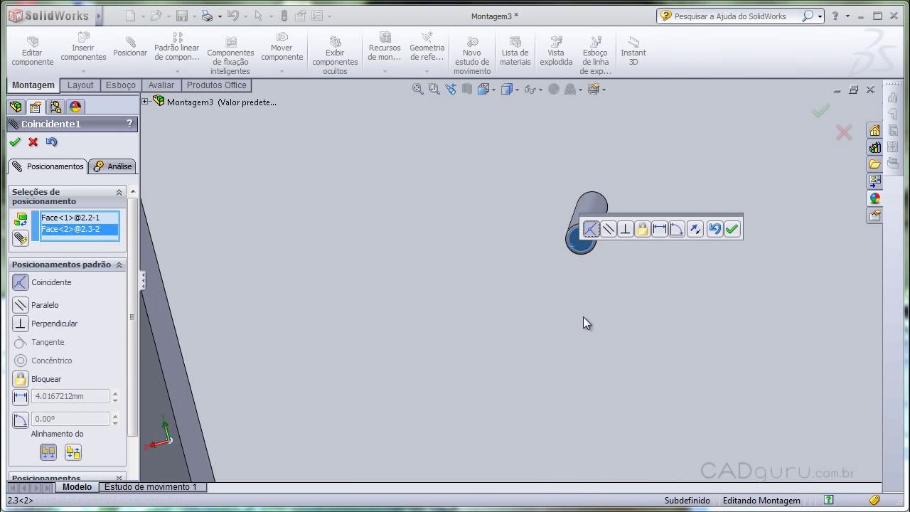
middle_click_drag(484, 210, 500, 293)
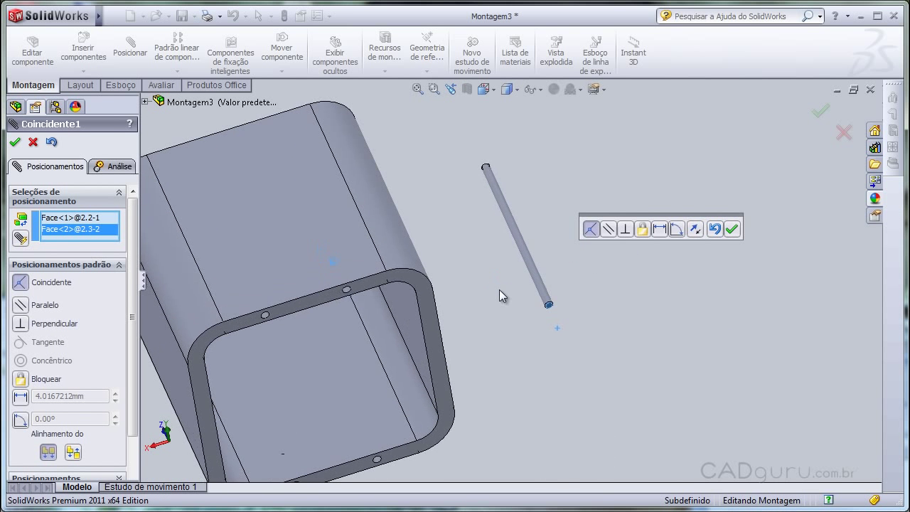
left_click(694, 232)
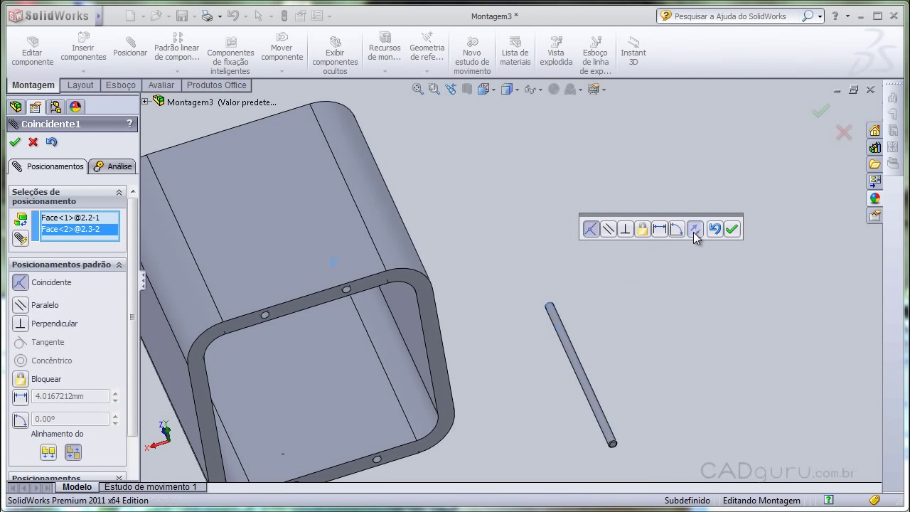
left_click(731, 229)
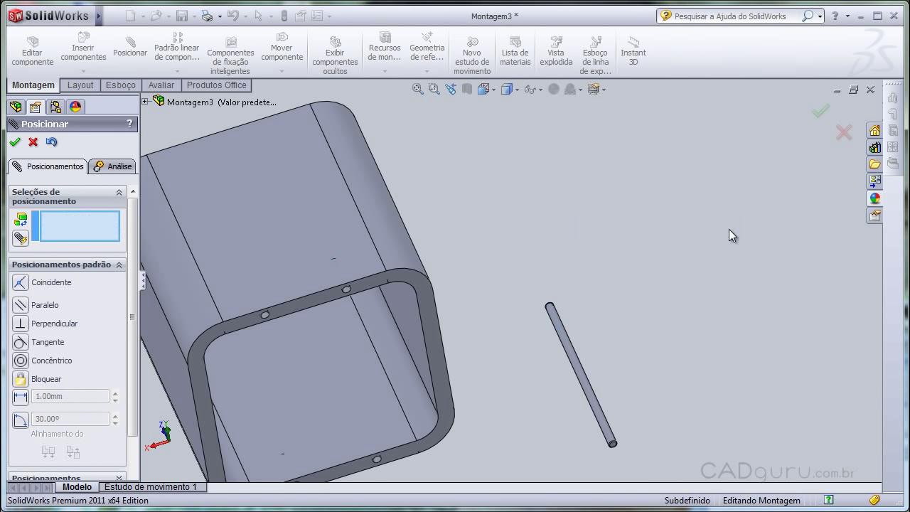
Step: Make the rod concentric with a small hole on the tube's rim
scroll(660, 341, "down", 3)
scroll(660, 341, "down", 2)
middle_click_drag(444, 291, 436, 266)
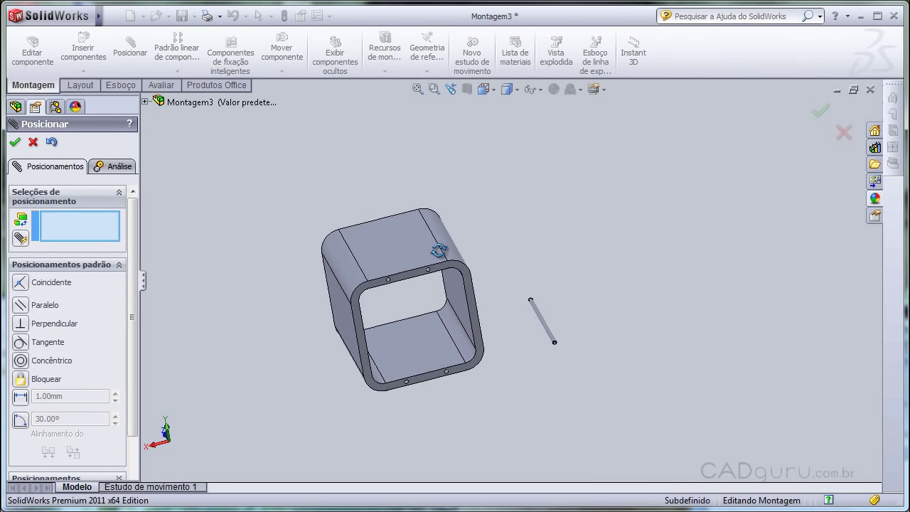
scroll(437, 271, "down", 3)
scroll(455, 291, "down", 3)
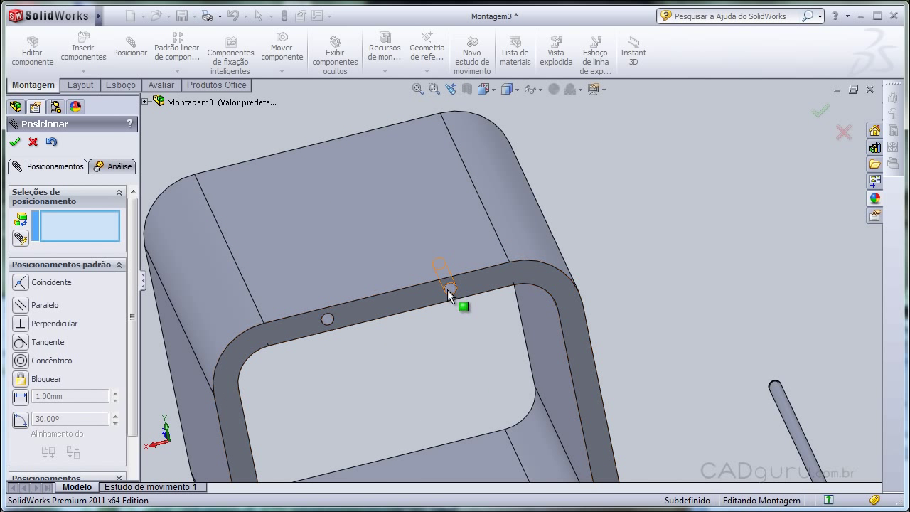
left_click(452, 292)
left_click(808, 462)
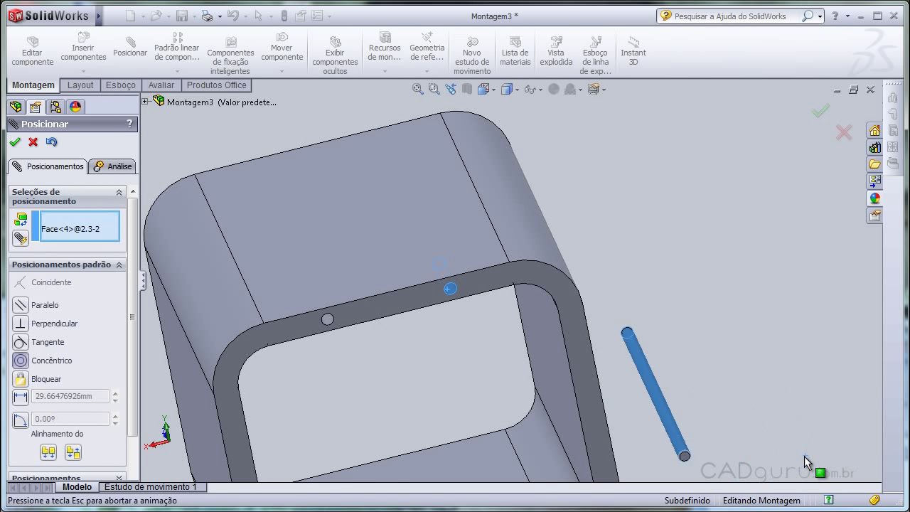
left_click(865, 465)
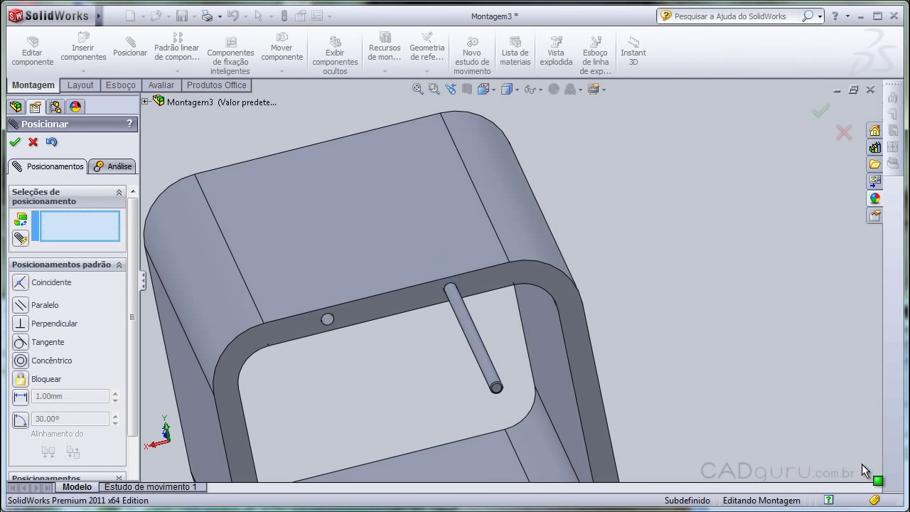
left_click(844, 132)
scroll(661, 228, "down", 5)
mouse_move(628, 244)
middle_mouse_down()
mouse_move(596, 278)
mouse_move(582, 177)
mouse_move(490, 181)
mouse_move(665, 195)
mouse_move(666, 220)
mouse_move(648, 232)
mouse_move(620, 229)
middle_mouse_up()
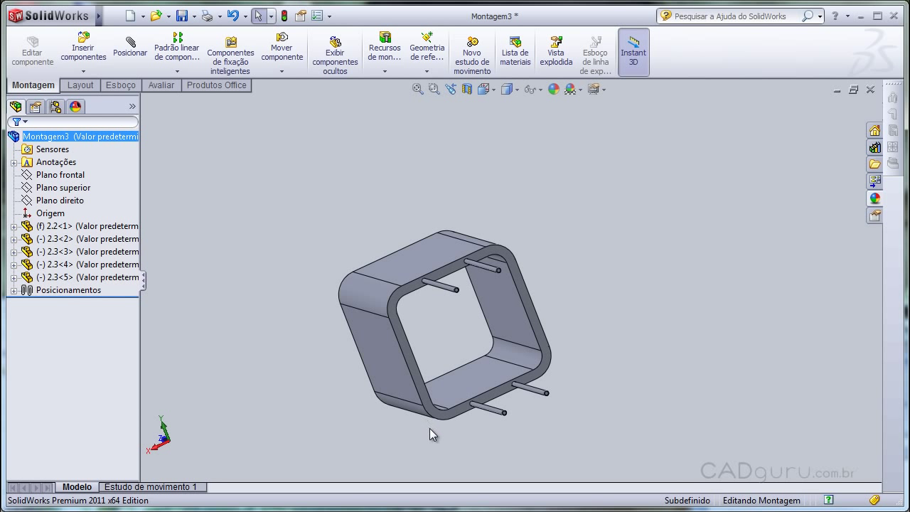
Step: Check the four seated rods and save the Montagem3 assembly
scroll(430, 428, "down", 3)
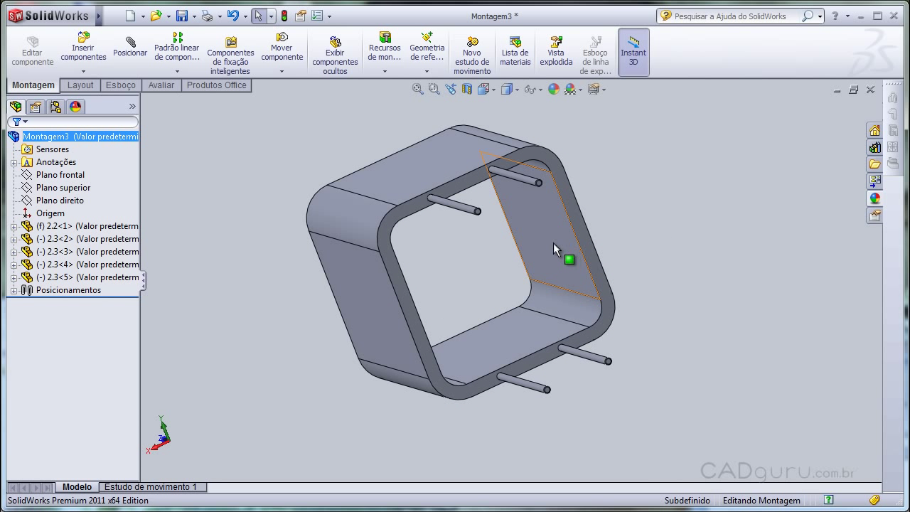
mouse_move(578, 255)
middle_mouse_down()
mouse_move(573, 194)
mouse_move(540, 278)
mouse_move(610, 278)
mouse_move(595, 270)
mouse_move(609, 256)
mouse_move(603, 290)
mouse_move(585, 278)
mouse_move(624, 266)
middle_mouse_up()
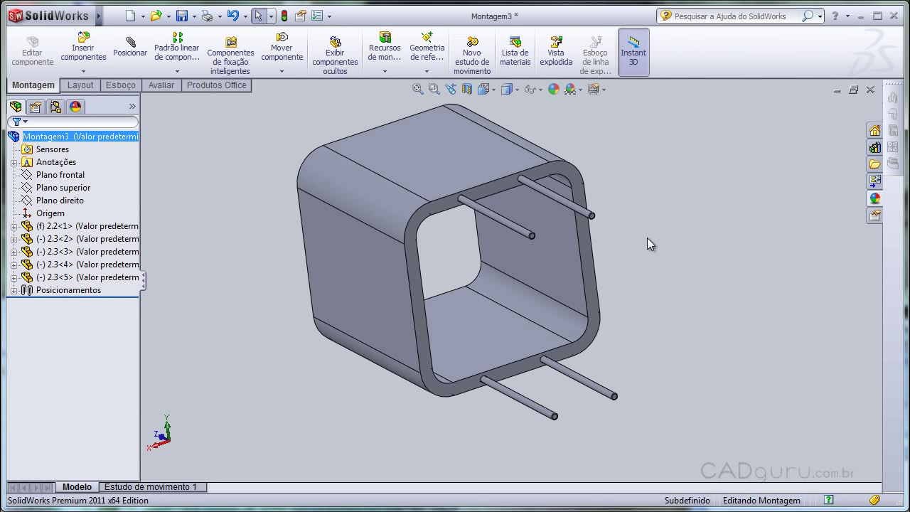
key("ctrl+s")
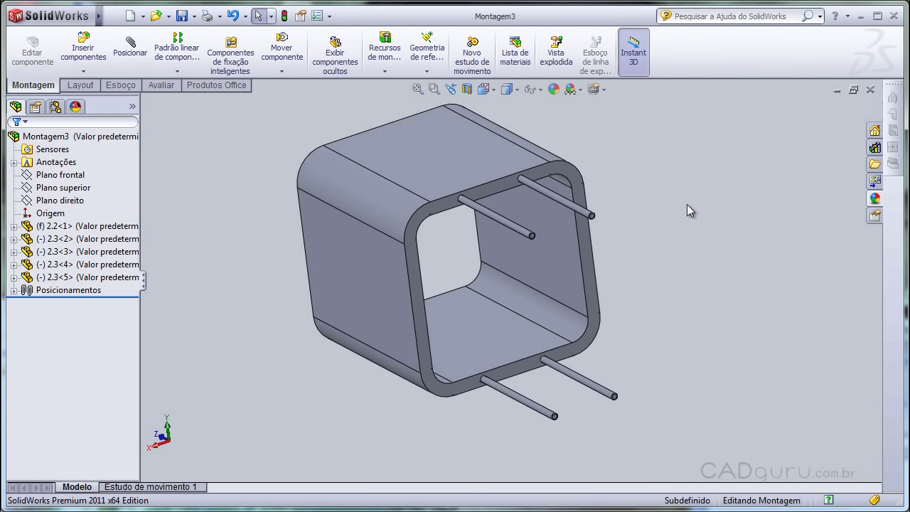
left_click(130, 17)
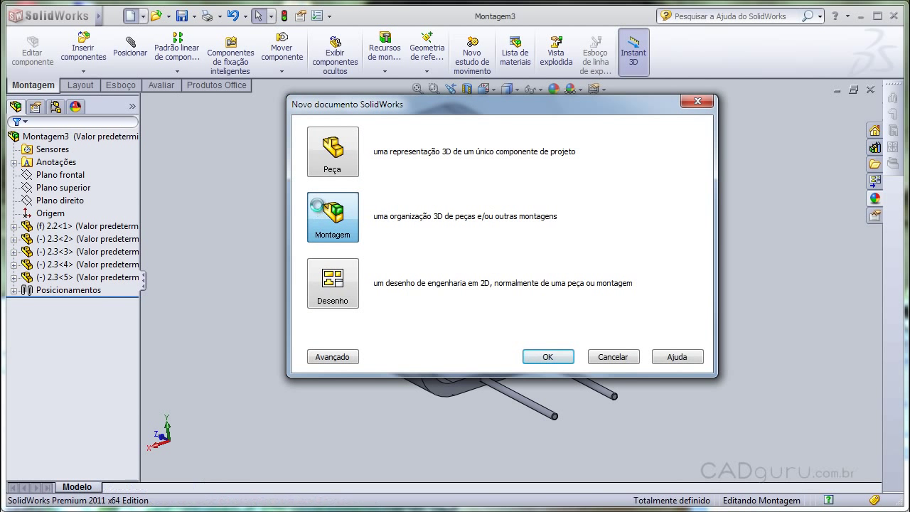
double_click(317, 205)
left_click(65, 423)
double_click(407, 128)
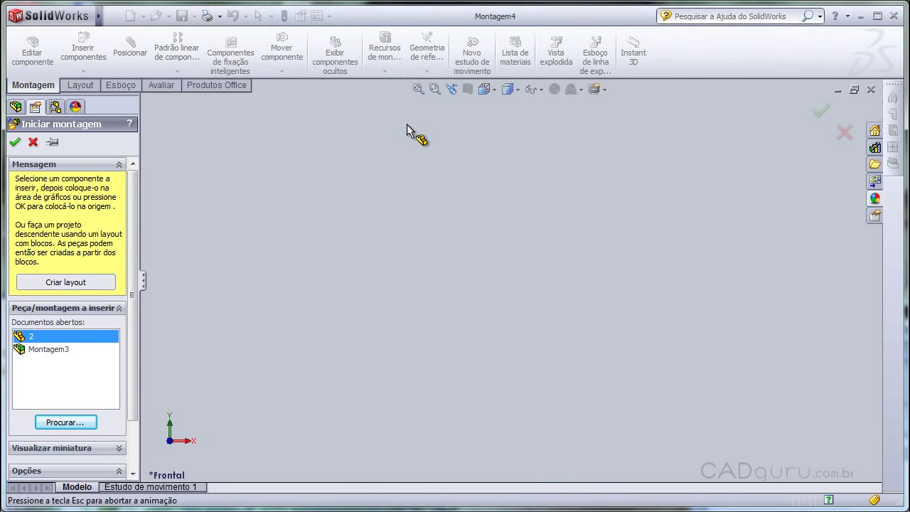
left_click(483, 286)
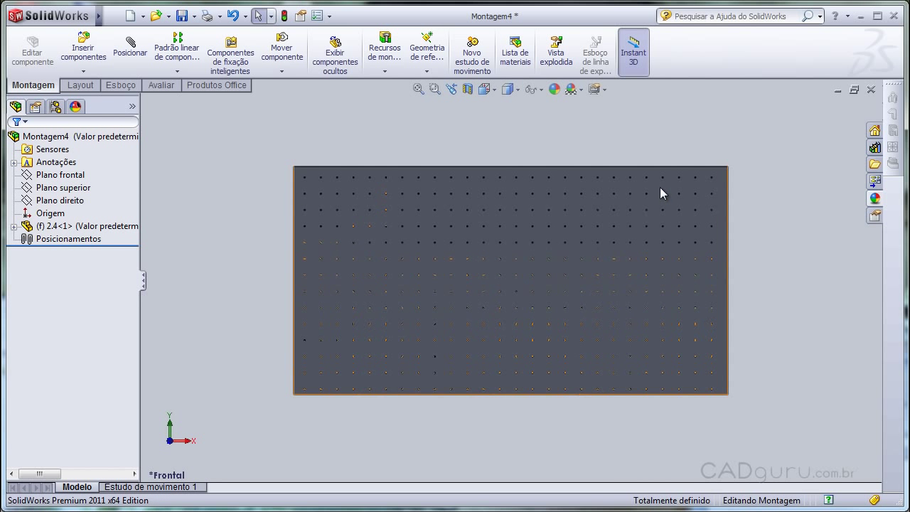
middle_click_drag(677, 197, 673, 196)
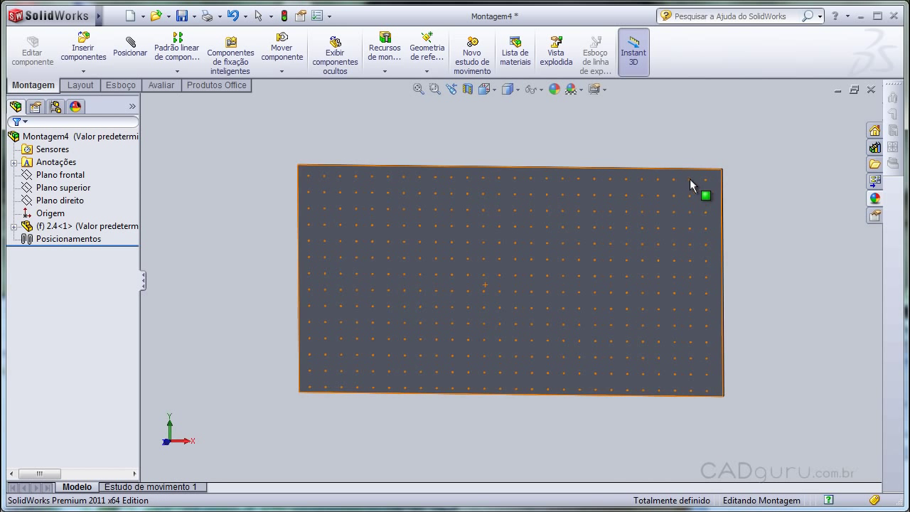
scroll(701, 181, "down", 3)
scroll(605, 254, "down", 2)
scroll(575, 254, "down", 2)
scroll(571, 255, "down", 2)
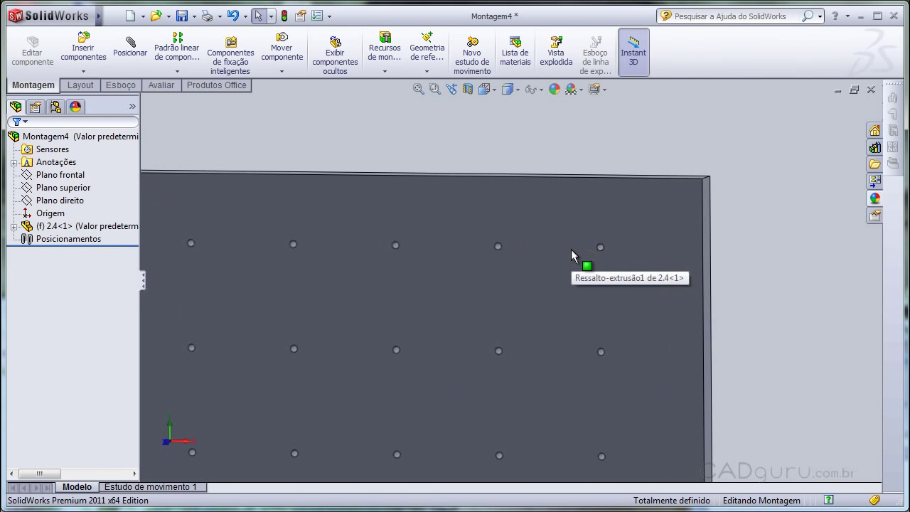
scroll(571, 254, "down", 2)
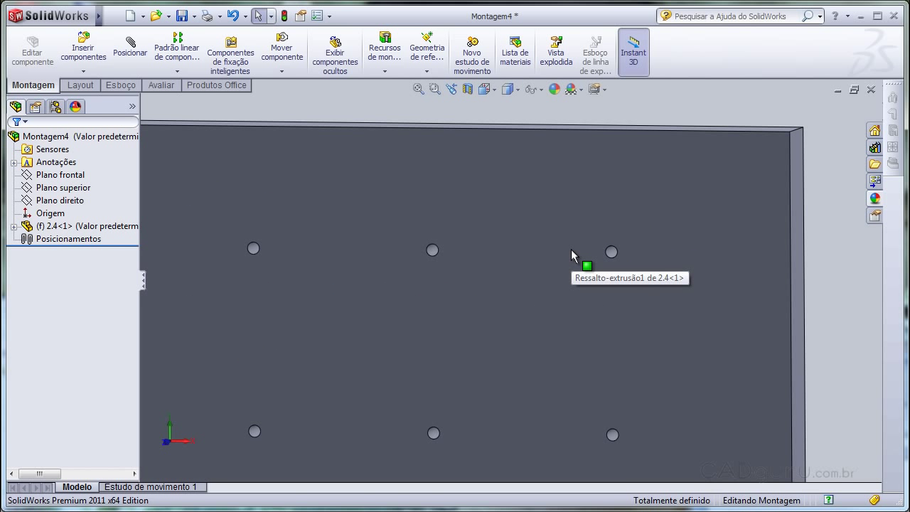
scroll(571, 250, "up", 2)
scroll(572, 250, "up", 2)
scroll(555, 254, "up", 2)
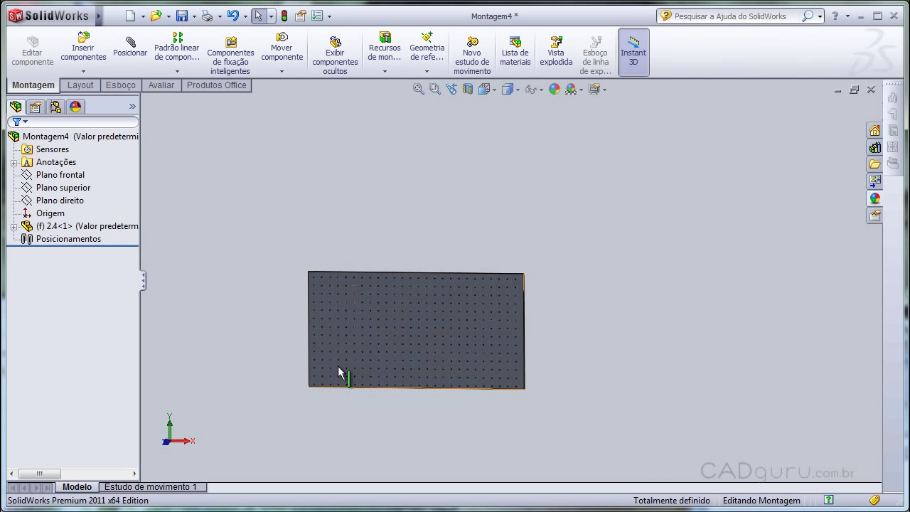
middle_click_drag(340, 337, 349, 344)
scroll(300, 349, "down", 2)
scroll(299, 349, "down", 2)
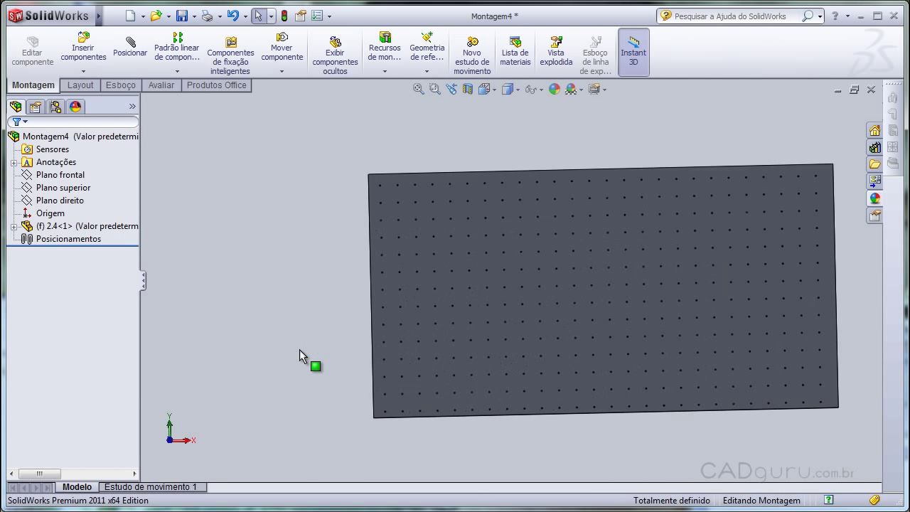
scroll(498, 352, "up", 1)
middle_click_drag(712, 294, 707, 318)
Step: Insert the open Montagem3 tube subassembly to the left of the perforated plate in Montagem4
left_click(708, 318)
left_click(230, 132)
left_click(103, 62)
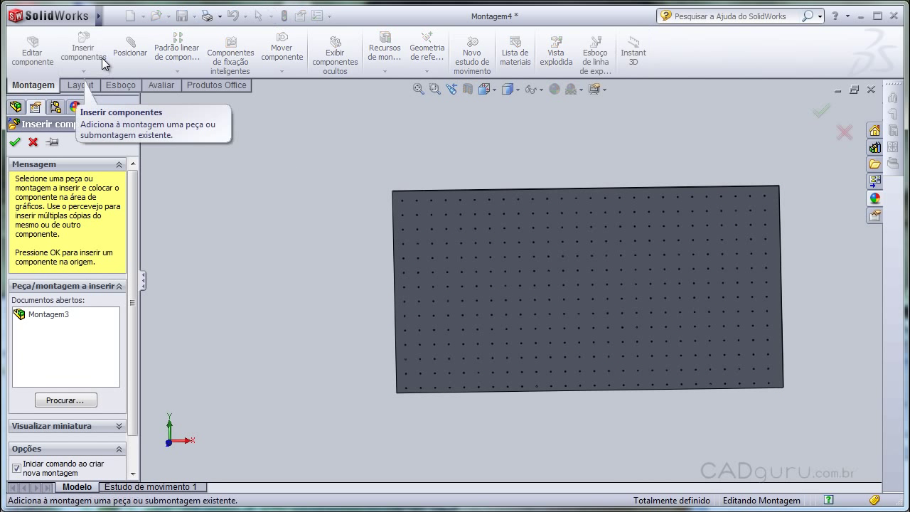
left_click(56, 316)
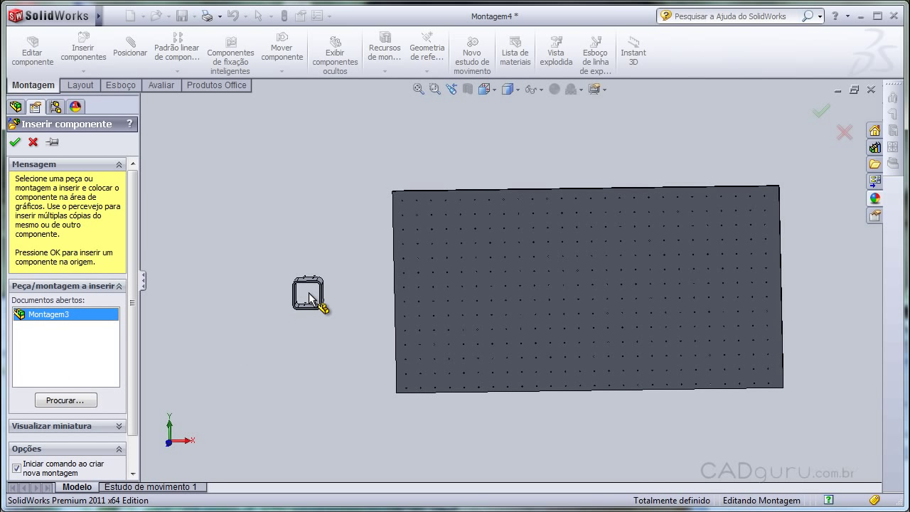
left_click(331, 287)
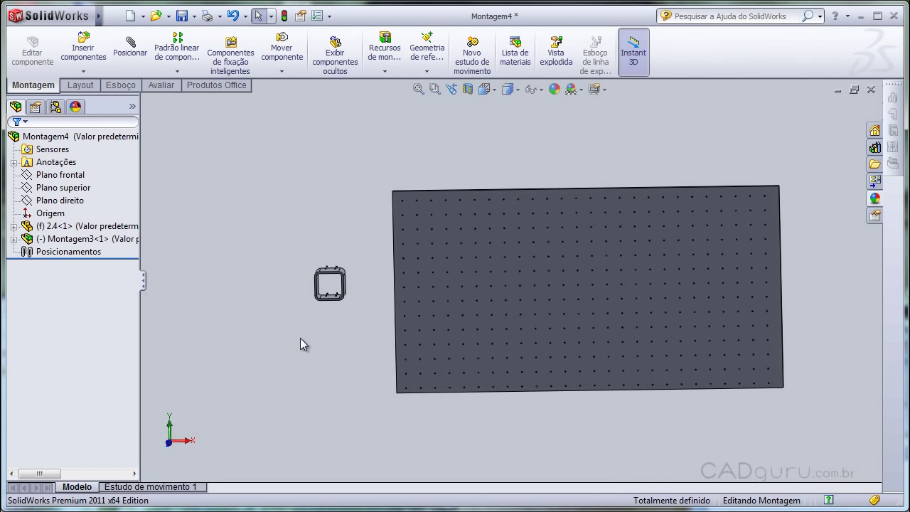
middle_click_drag(378, 241, 410, 280)
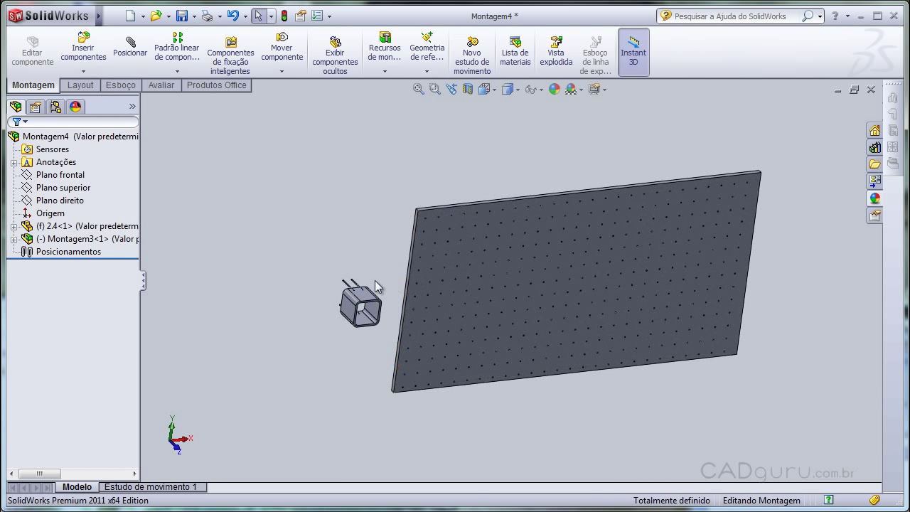
key("ctrl+1")
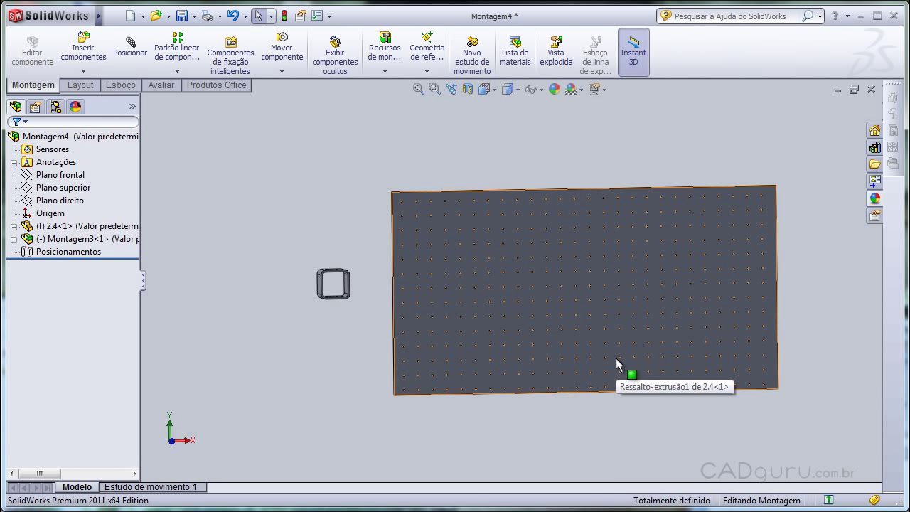
middle_click_drag(486, 189, 496, 258)
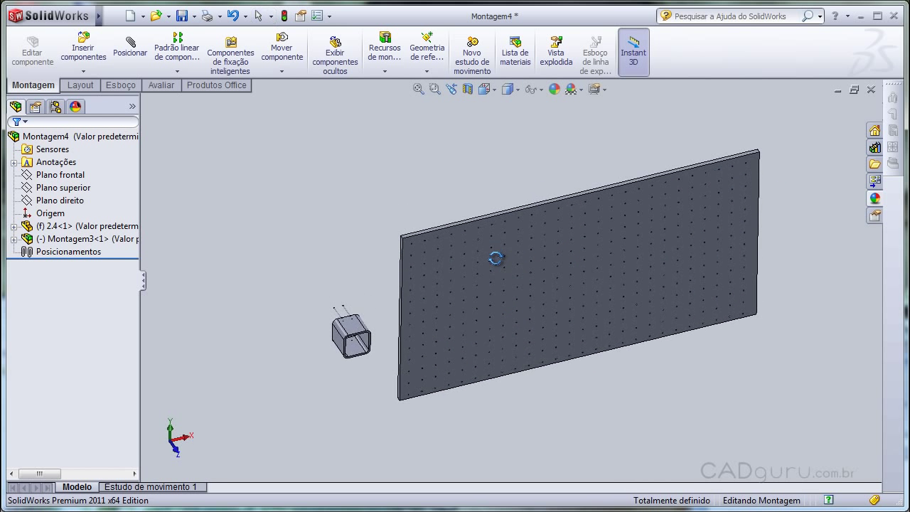
left_click(131, 52)
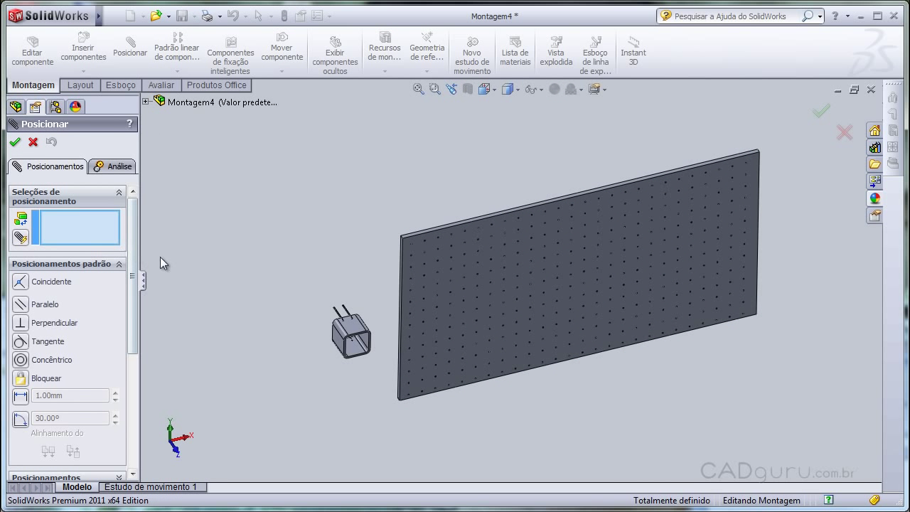
Step: Add a coincident mate between the Montagem3 tube's top face and the plate face
scroll(361, 301, "down", 5)
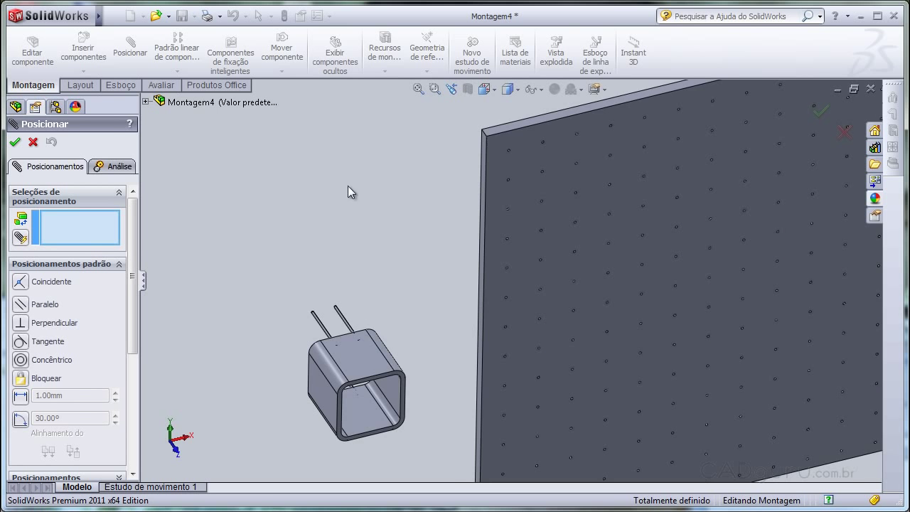
middle_click_drag(348, 186, 462, 296)
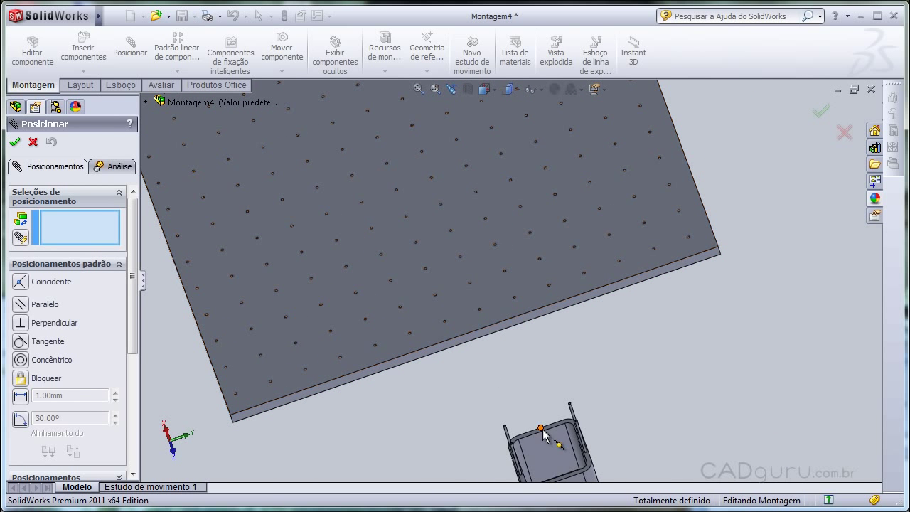
scroll(543, 435, "down", 2)
scroll(544, 436, "down", 2)
scroll(548, 273, "down", 2)
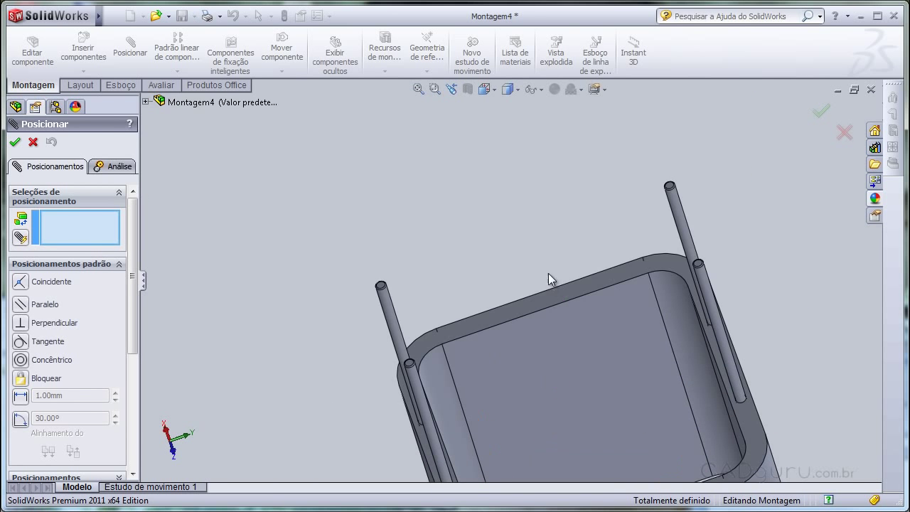
left_click(551, 297)
scroll(552, 297, "up", 3)
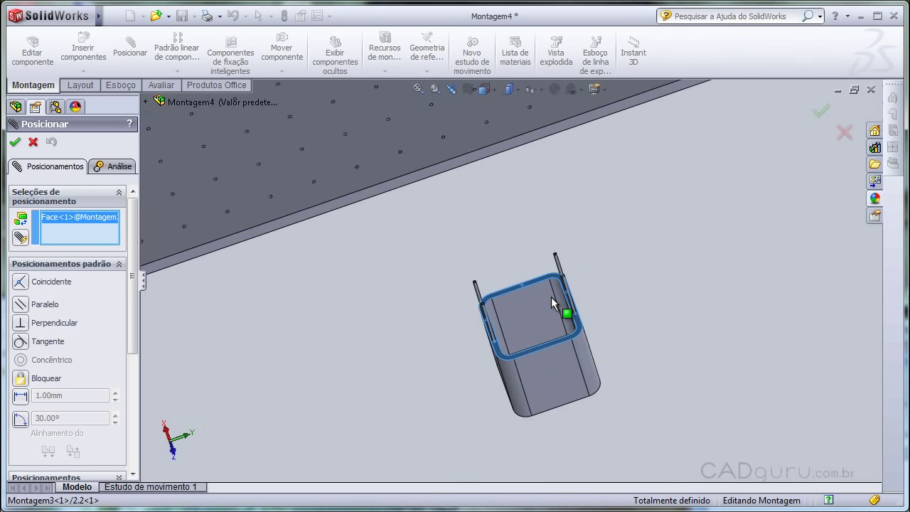
scroll(552, 296, "up", 3)
mouse_move(623, 285)
middle_mouse_down()
mouse_move(553, 256)
mouse_move(488, 193)
mouse_move(577, 202)
middle_mouse_up()
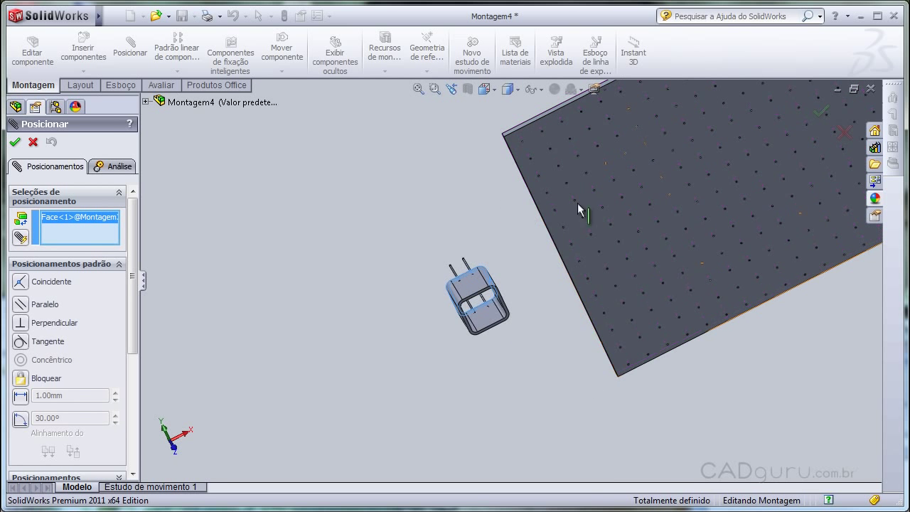
left_click(602, 200)
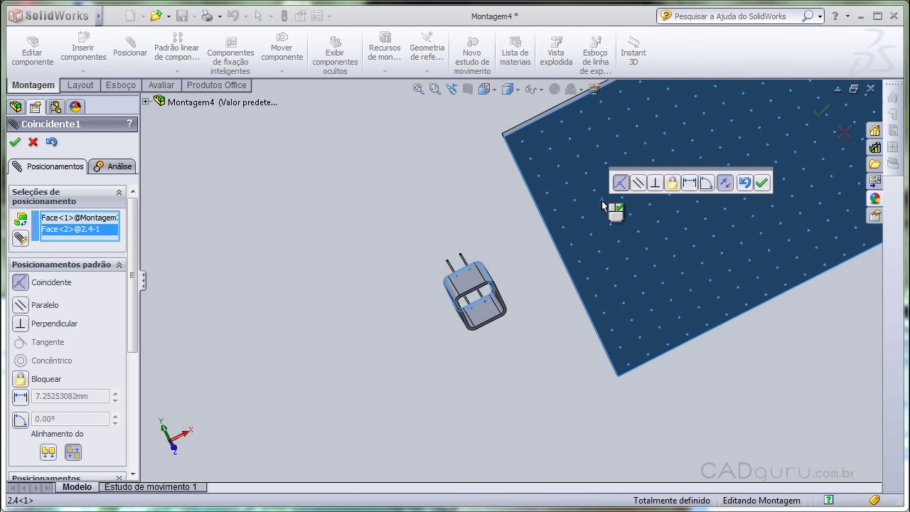
key("Return")
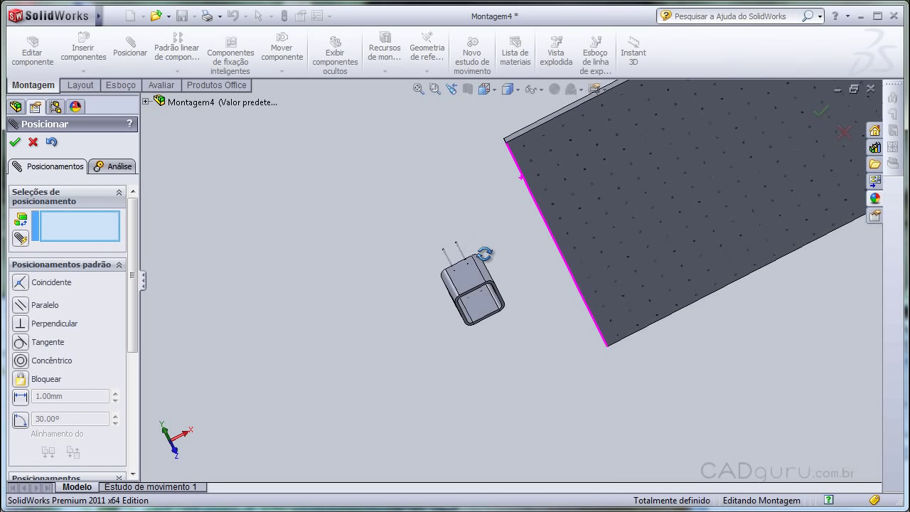
Step: Make the tube's pin concentric with a hole in the perforated plate
middle_click_drag(484, 254, 505, 303)
left_click(428, 221)
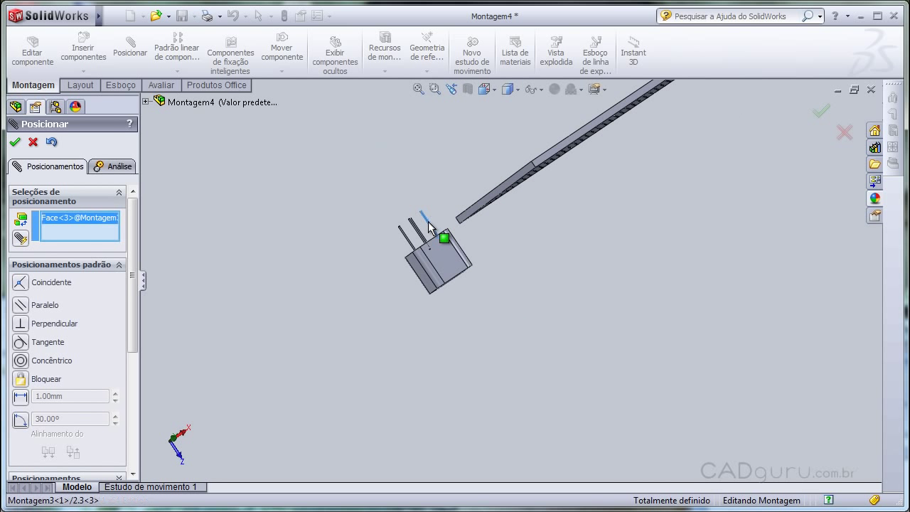
mouse_move(422, 249)
middle_mouse_down()
mouse_move(583, 265)
mouse_move(649, 131)
mouse_move(608, 117)
middle_mouse_up()
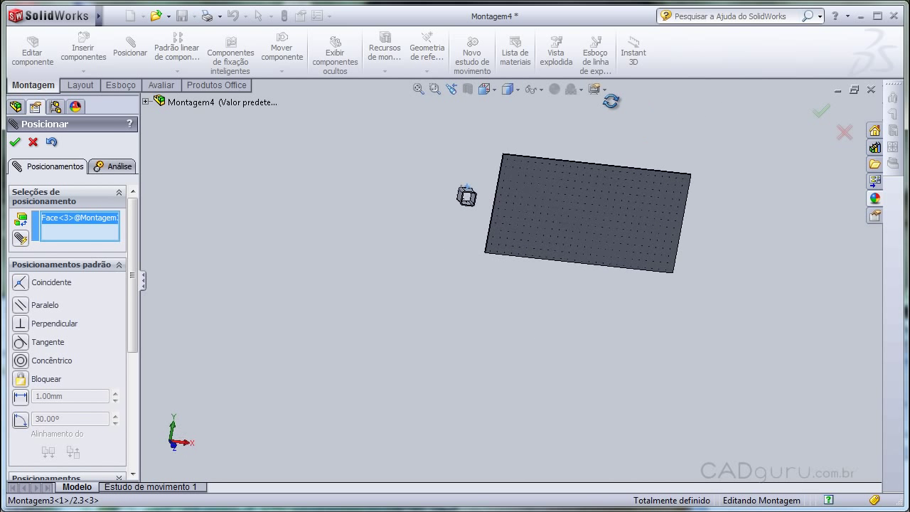
mouse_move(593, 180)
middle_mouse_down()
mouse_move(587, 144)
mouse_move(600, 160)
middle_mouse_up()
scroll(602, 165, "down", 3)
scroll(606, 181, "down", 3)
mouse_move(609, 194)
middle_mouse_down()
mouse_move(624, 276)
mouse_move(617, 301)
middle_mouse_up()
scroll(616, 307, "down", 5)
scroll(604, 308, "down", 3)
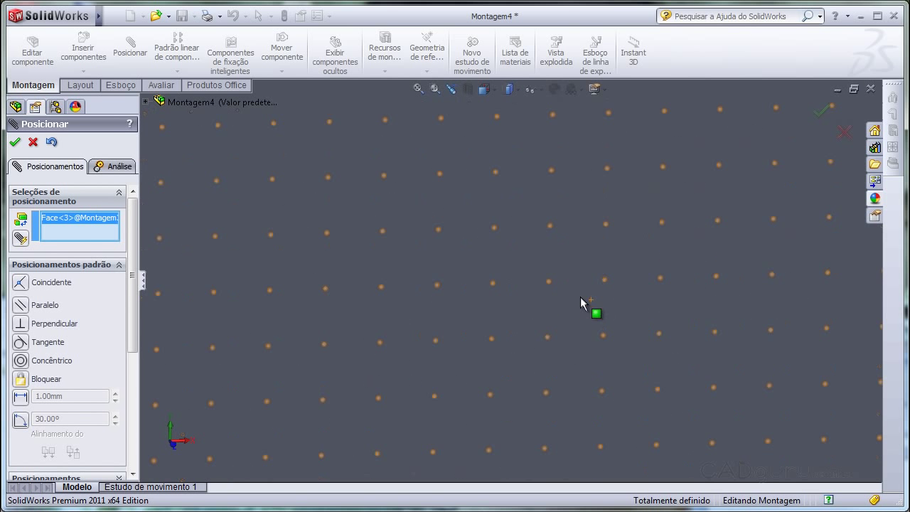
scroll(569, 303, "down", 3)
scroll(541, 277, "down", 2)
left_click(519, 251)
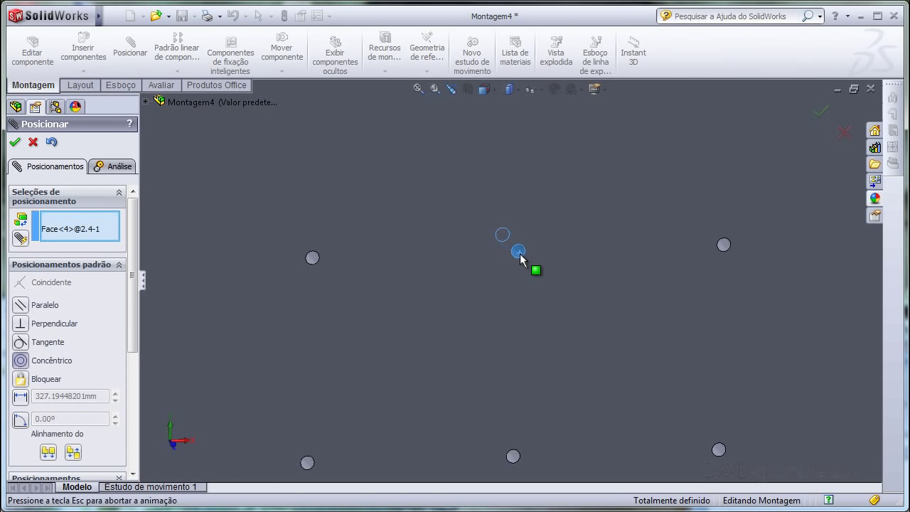
right_click(521, 259)
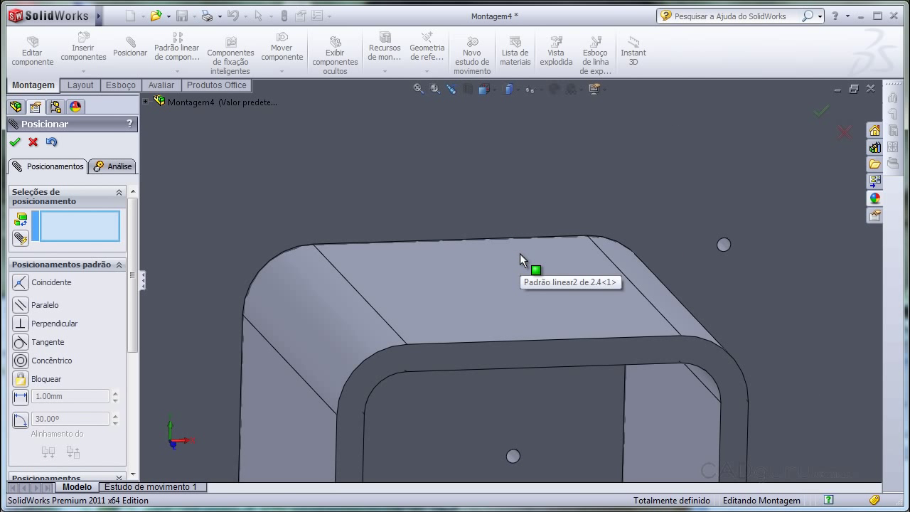
Step: Inspect the seated tube, end mating, and return to the front view
scroll(520, 259, "up", 3)
scroll(522, 260, "up", 2)
middle_click_drag(520, 260, 507, 222)
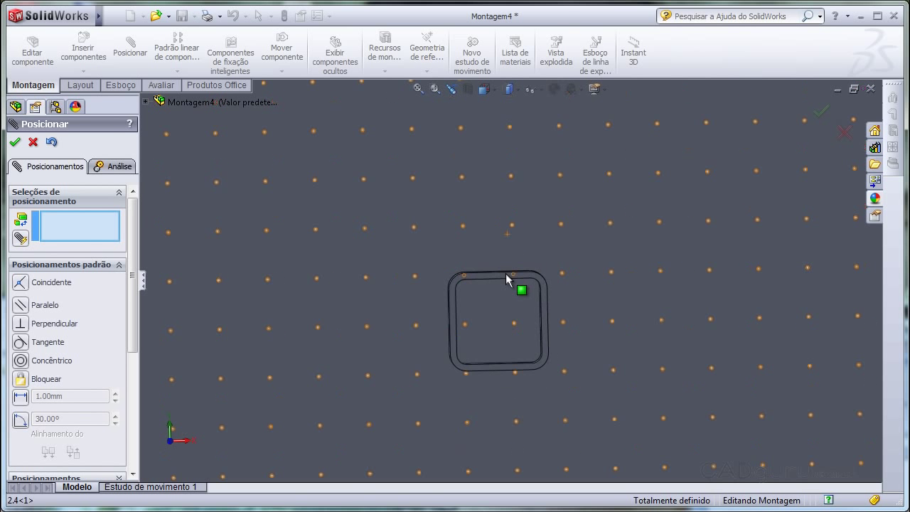
scroll(508, 278, "up", 3)
middle_click_drag(506, 320, 524, 288)
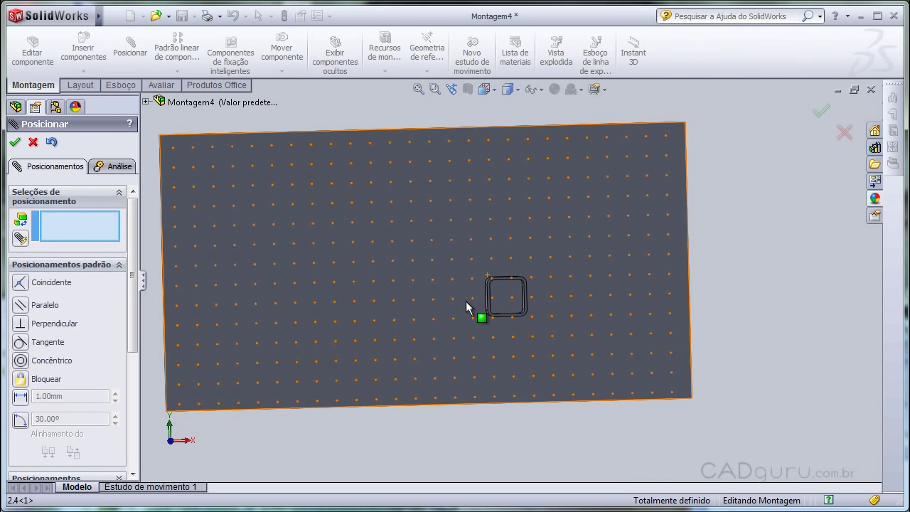
key("Escape")
key("ctrl+1")
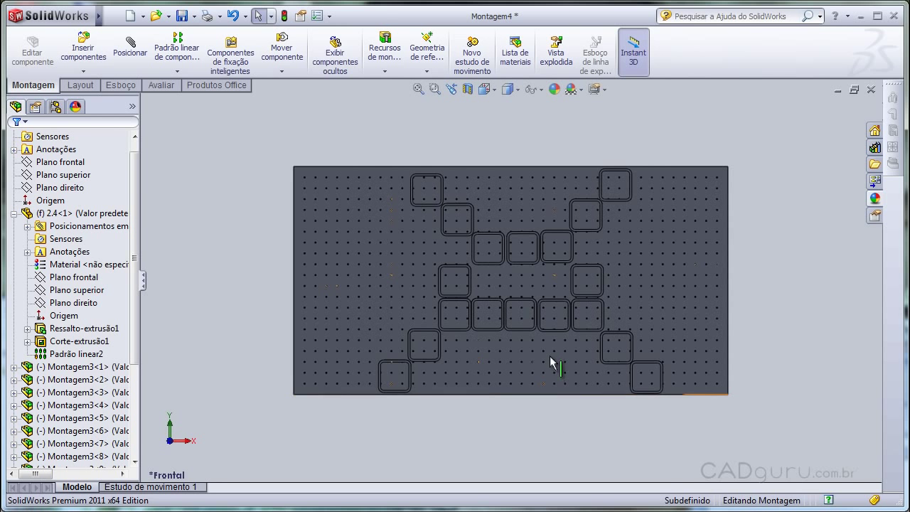
Step: Orbit the finished tube pattern and check tube edges measure 20mm
mouse_move(550, 353)
middle_mouse_down()
mouse_move(527, 321)
mouse_move(540, 351)
middle_mouse_up()
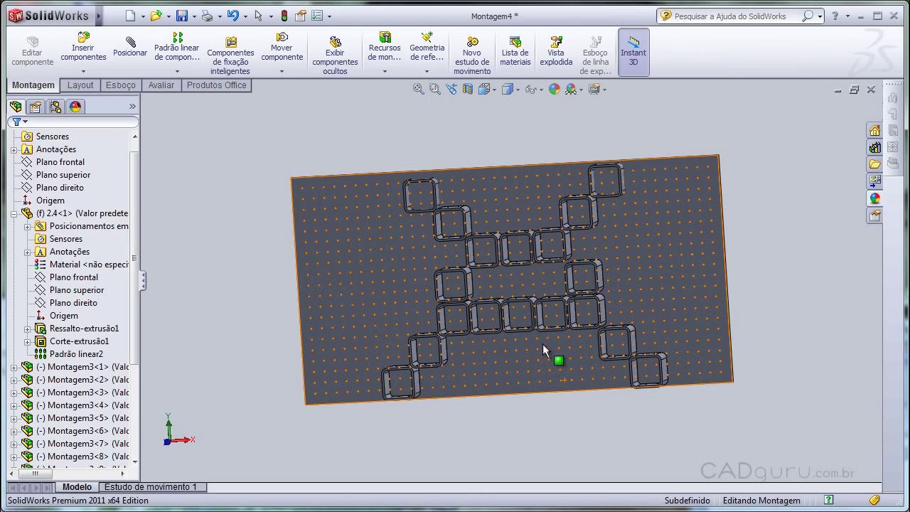
mouse_move(634, 322)
middle_mouse_down()
mouse_move(650, 309)
mouse_move(655, 266)
mouse_move(667, 268)
middle_mouse_up()
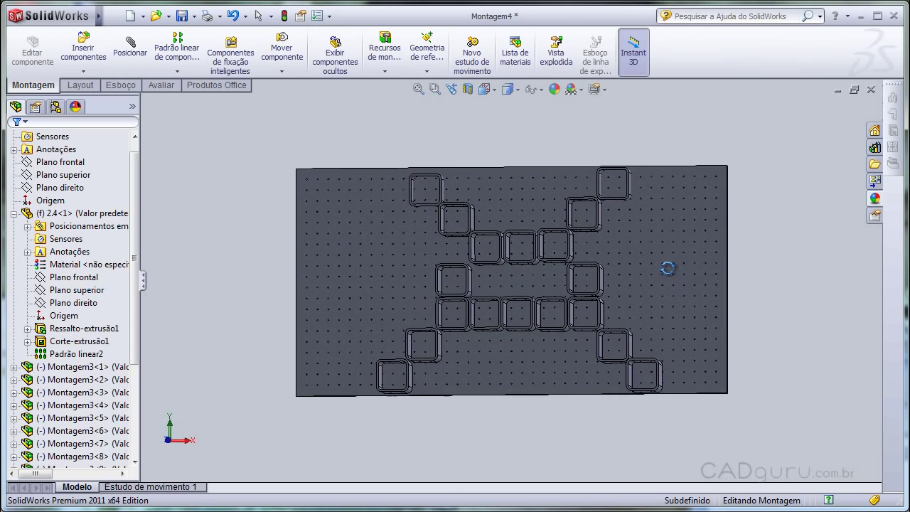
left_click(602, 283)
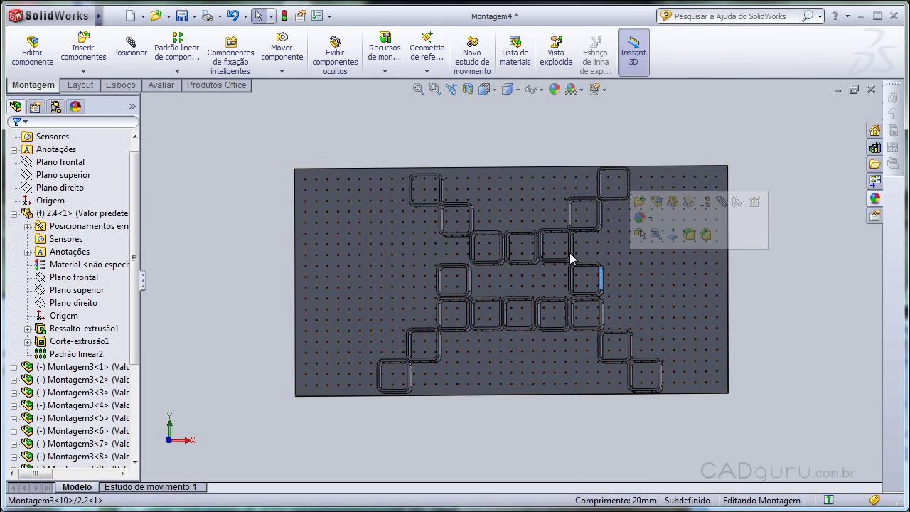
left_click(569, 253)
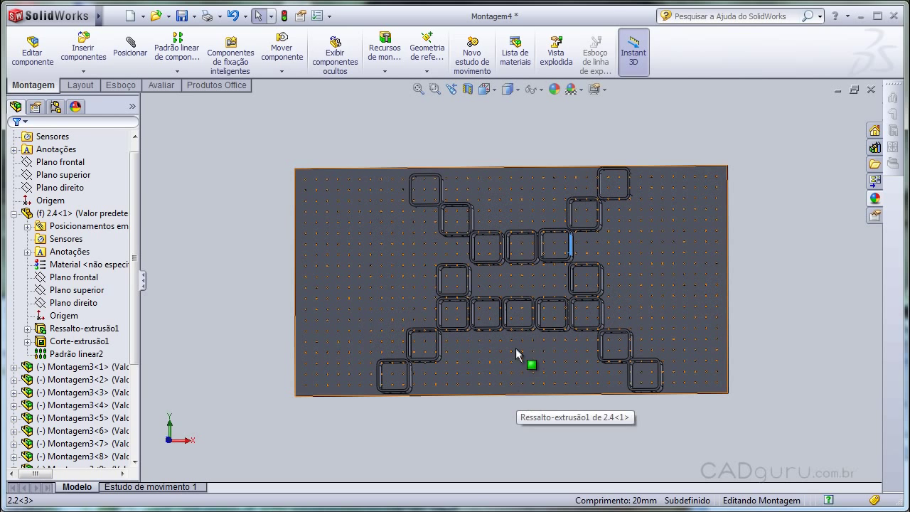
middle_click_drag(525, 361, 491, 376)
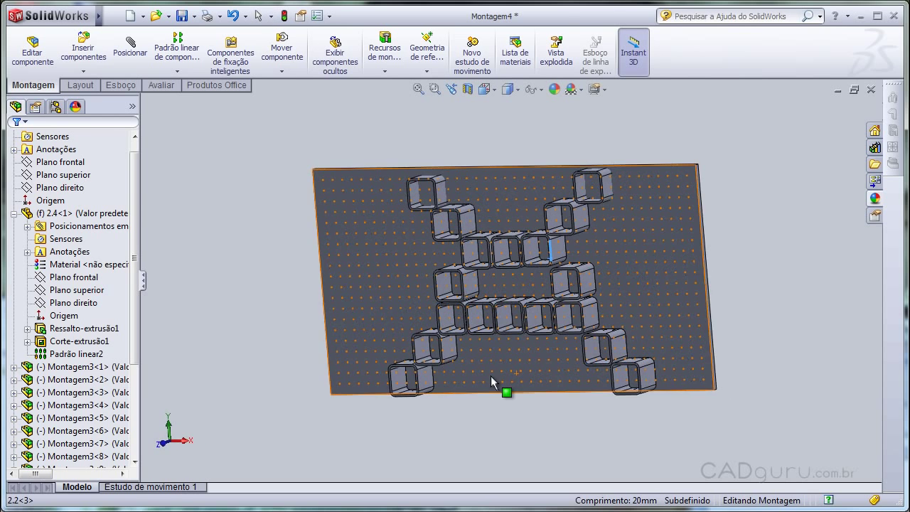